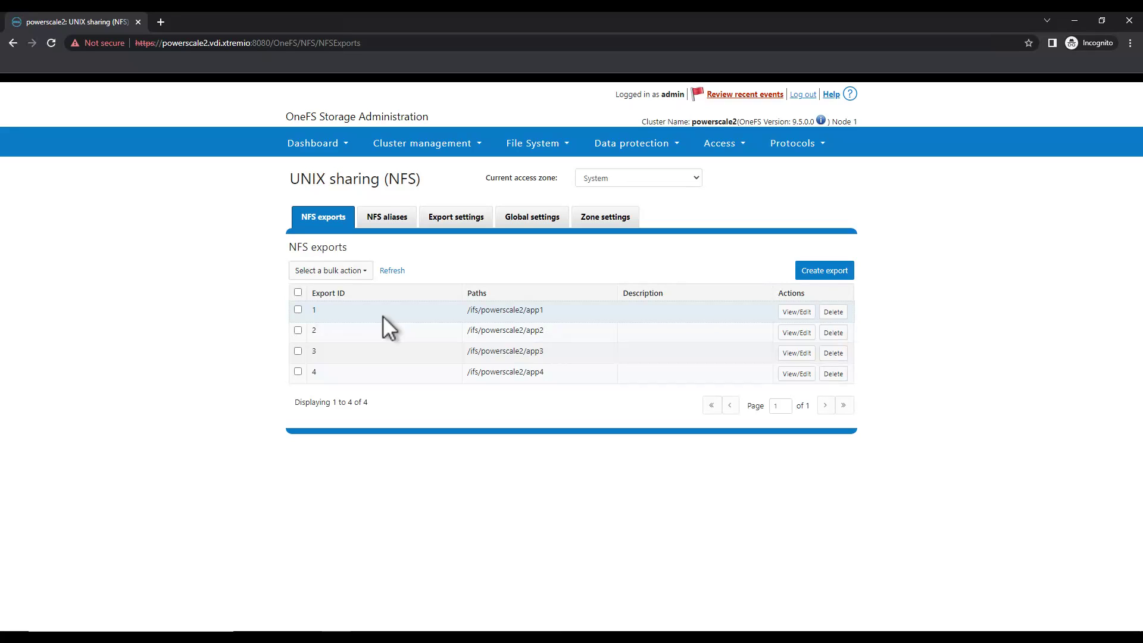
Open the Smart QoS page for the cluster.
{"action": "left_click", "coordinate": [461, 145]}
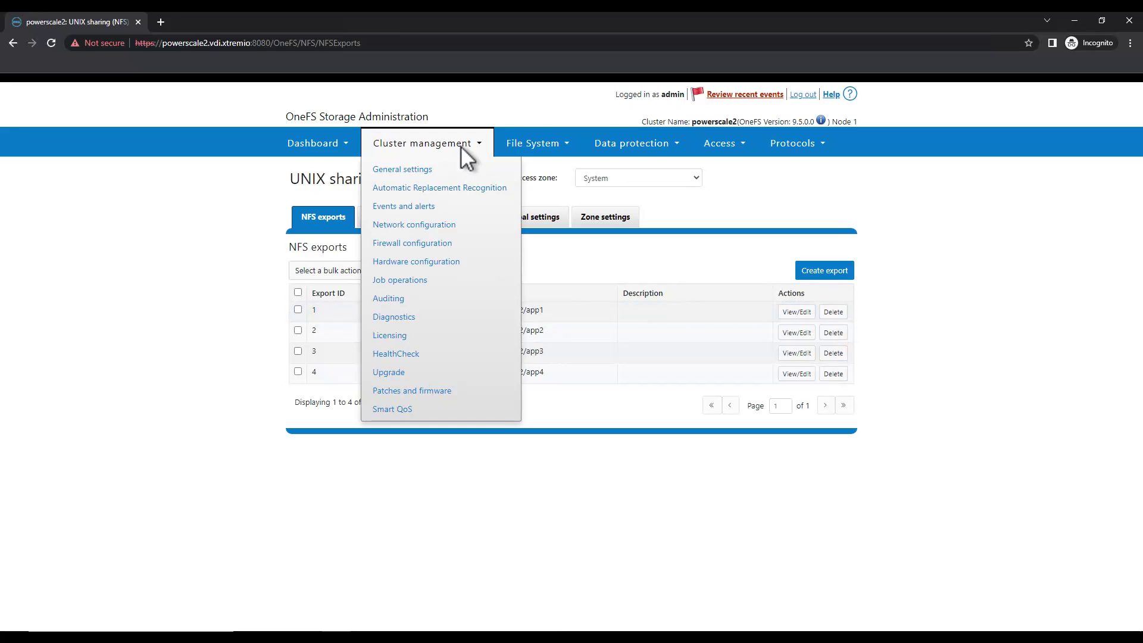
{"action": "left_click", "coordinate": [396, 411]}
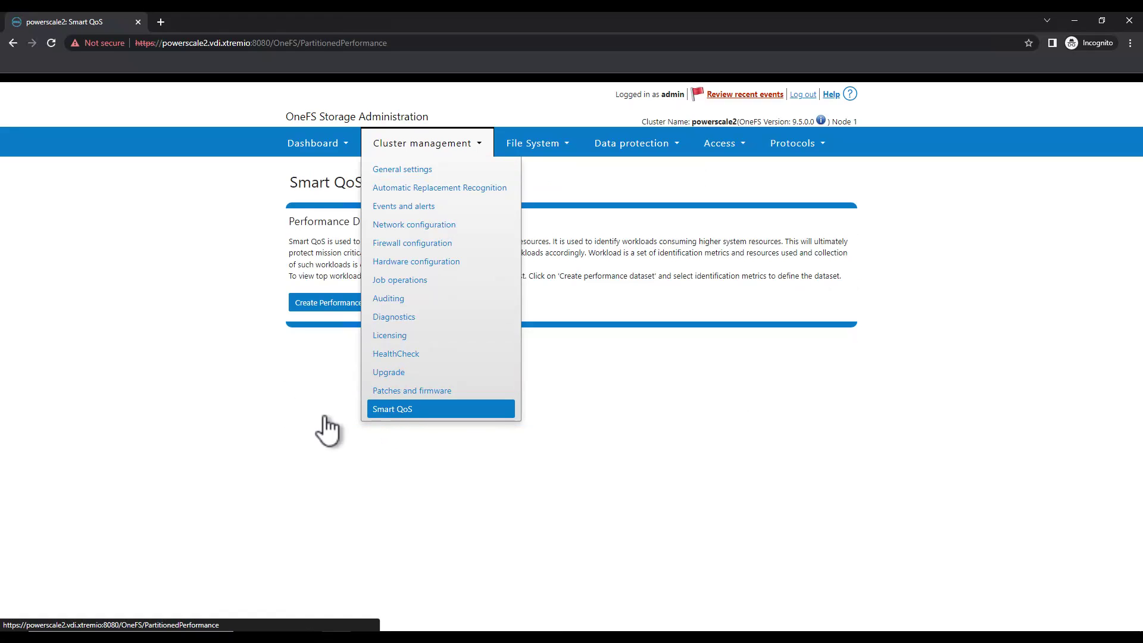
{"action": "left_click", "coordinate": [305, 415]}
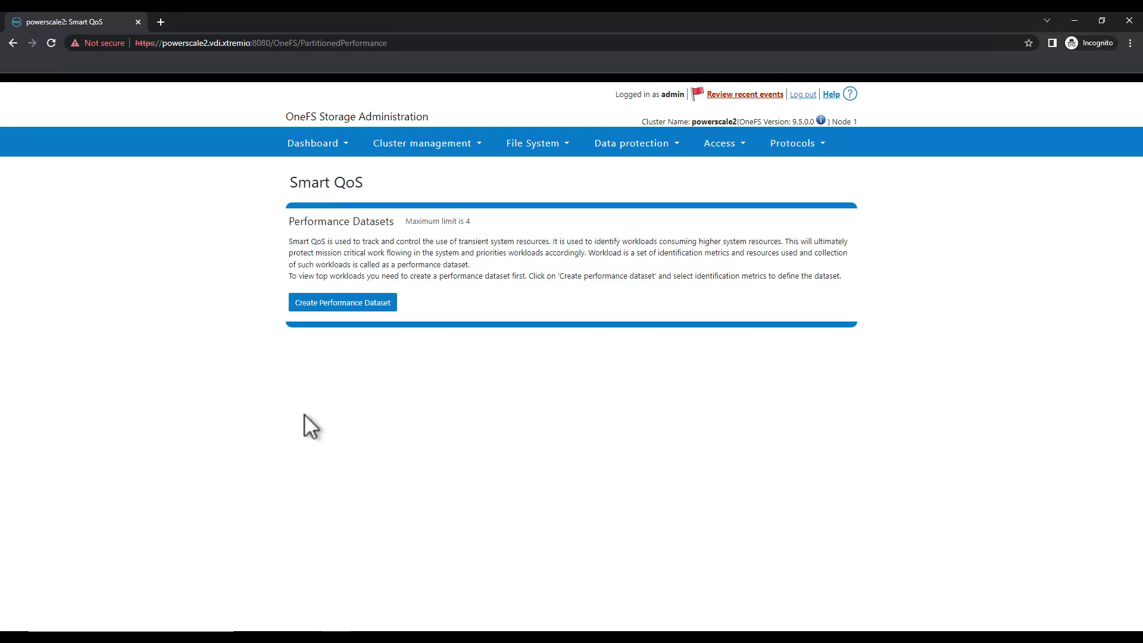
Create a performance dataset named demo-dataset with Path and Protocol as its identification metrics.
{"action": "left_click", "coordinate": [377, 305]}
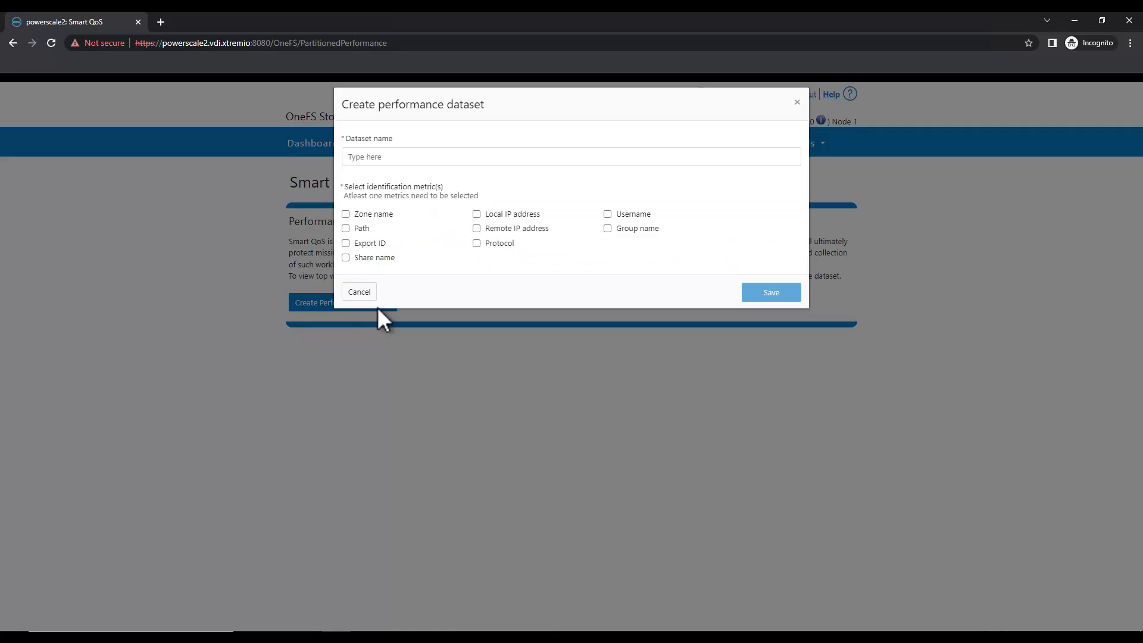
{"action": "left_click", "coordinate": [362, 228]}
{"action": "left_click", "coordinate": [477, 243]}
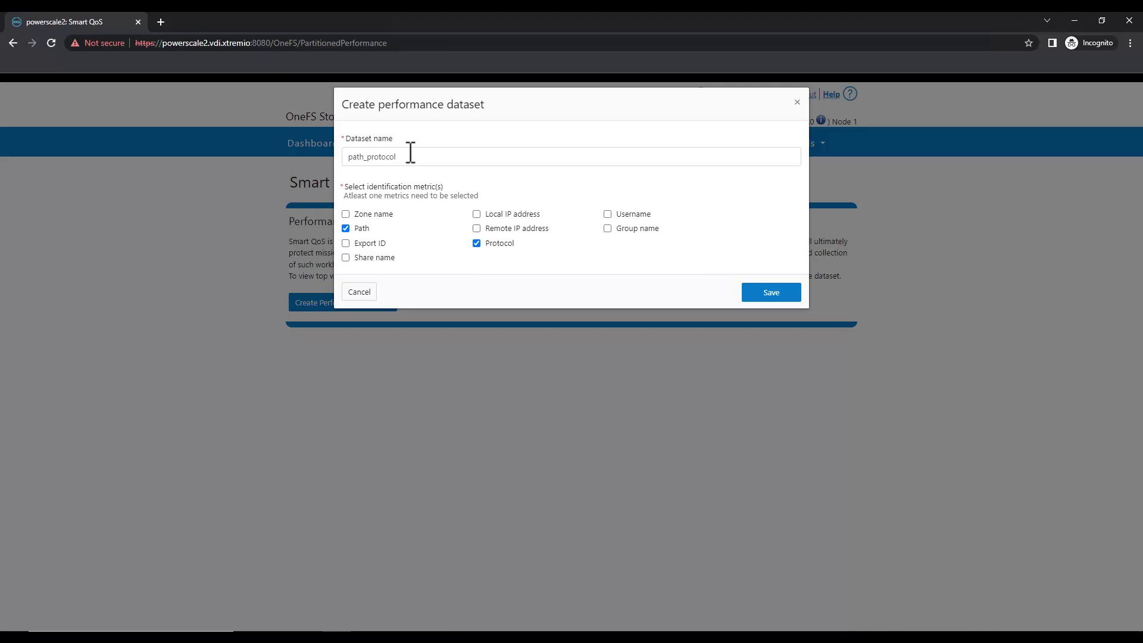
{"action": "double_click", "coordinate": [365, 156]}
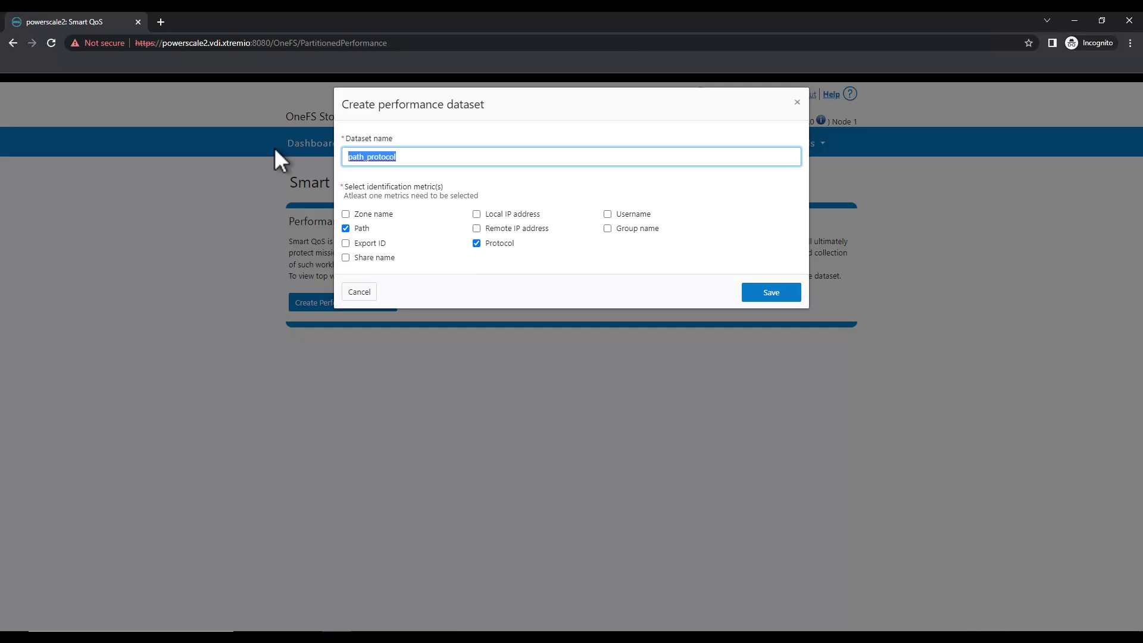
{"action": "type", "text": "demo-dataset"}
{"action": "left_click", "coordinate": [774, 294]}
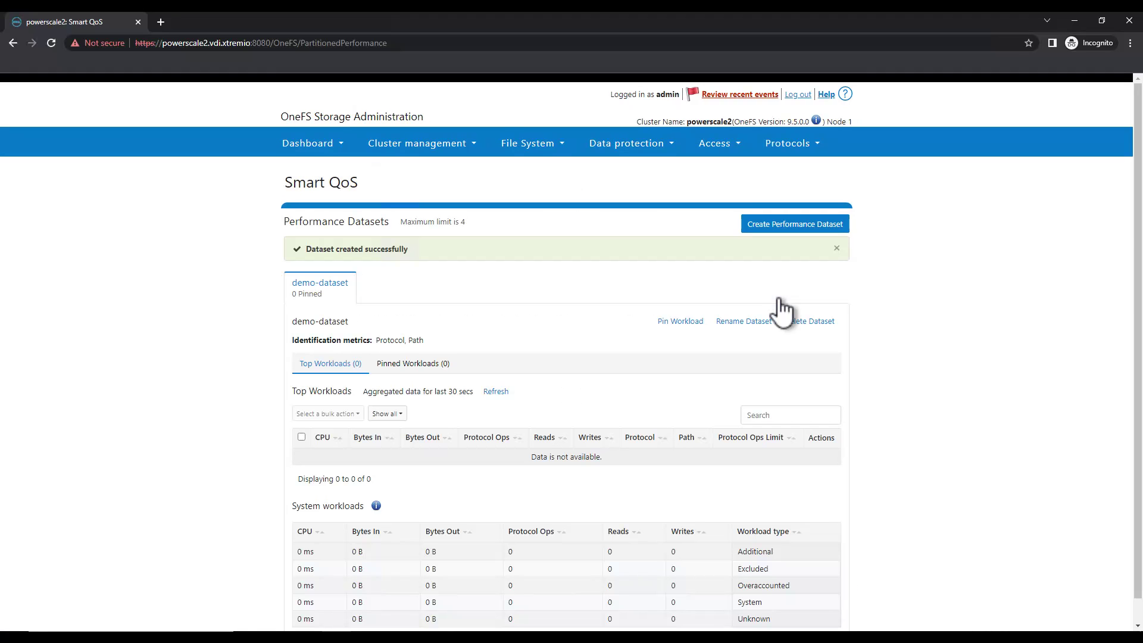
Pin an nfs3 workload for the path /ifs/powerscale2/app1 to demo-dataset, with the option to pin another workload enabled.
{"action": "scroll", "coordinate": [774, 295], "scroll_direction": "down", "scroll_amount": 1}
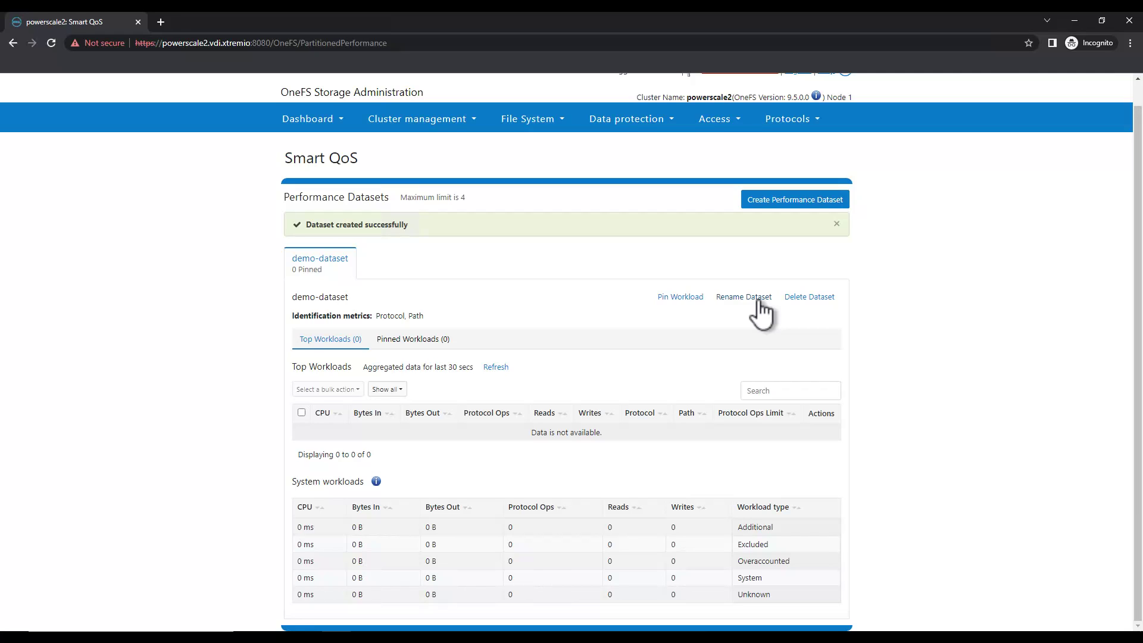
{"action": "left_click", "coordinate": [677, 298]}
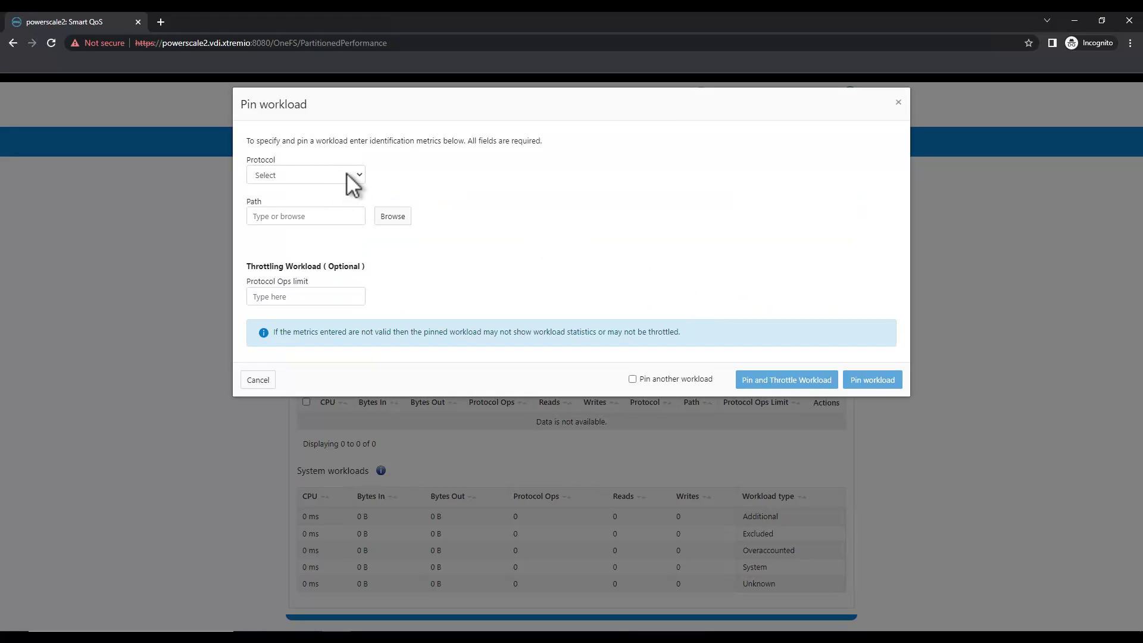
{"action": "left_click", "coordinate": [347, 174]}
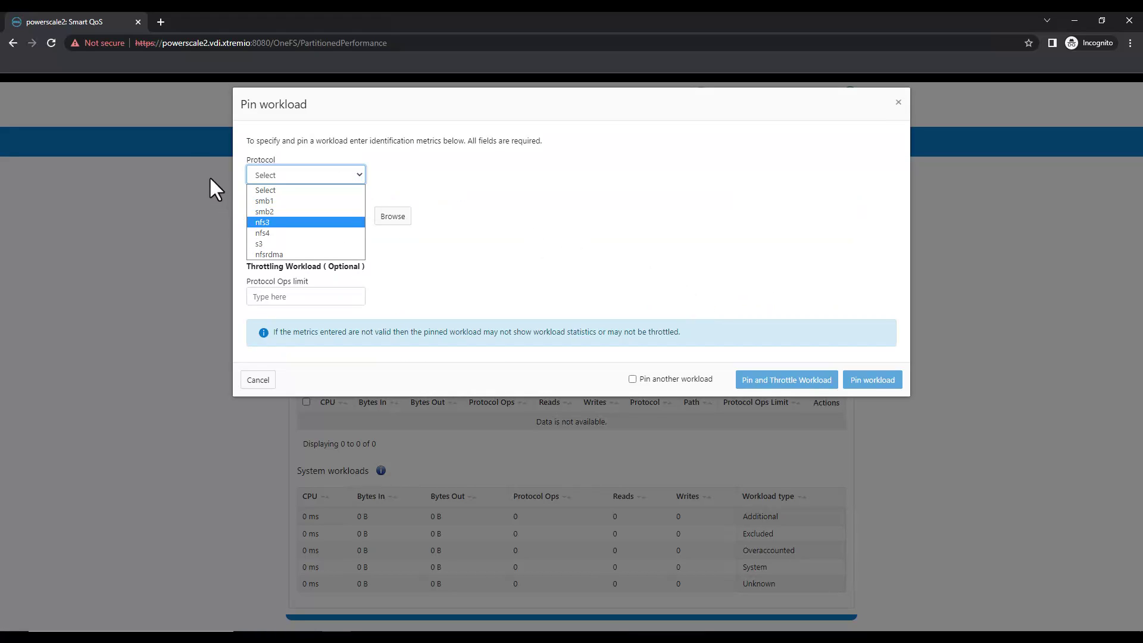
{"action": "left_click", "coordinate": [265, 221]}
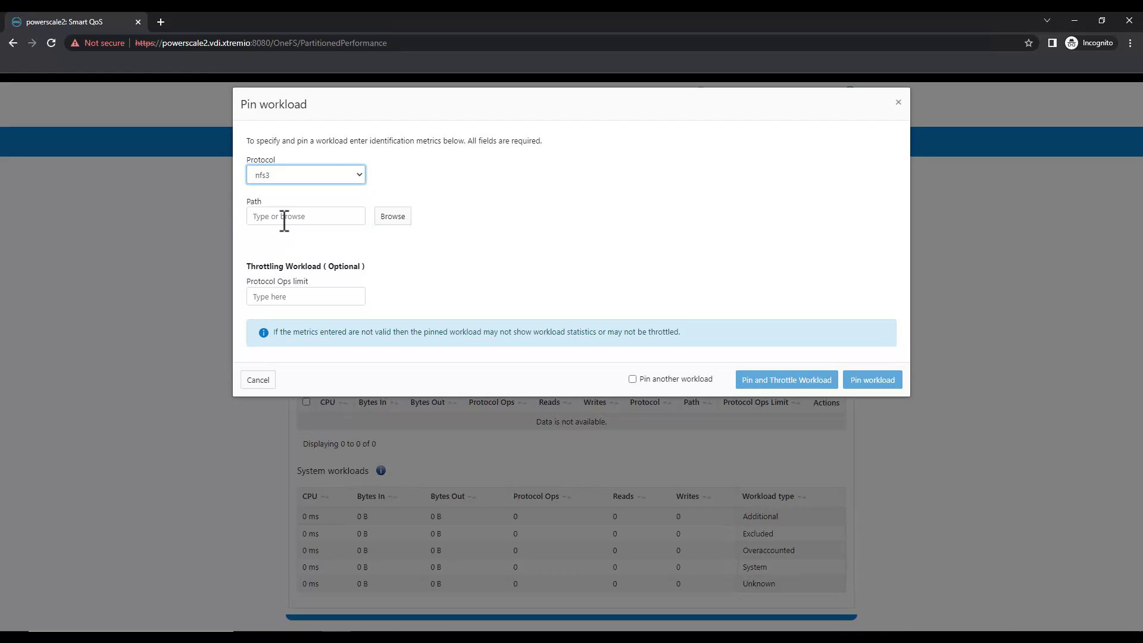
{"action": "left_click", "coordinate": [337, 218]}
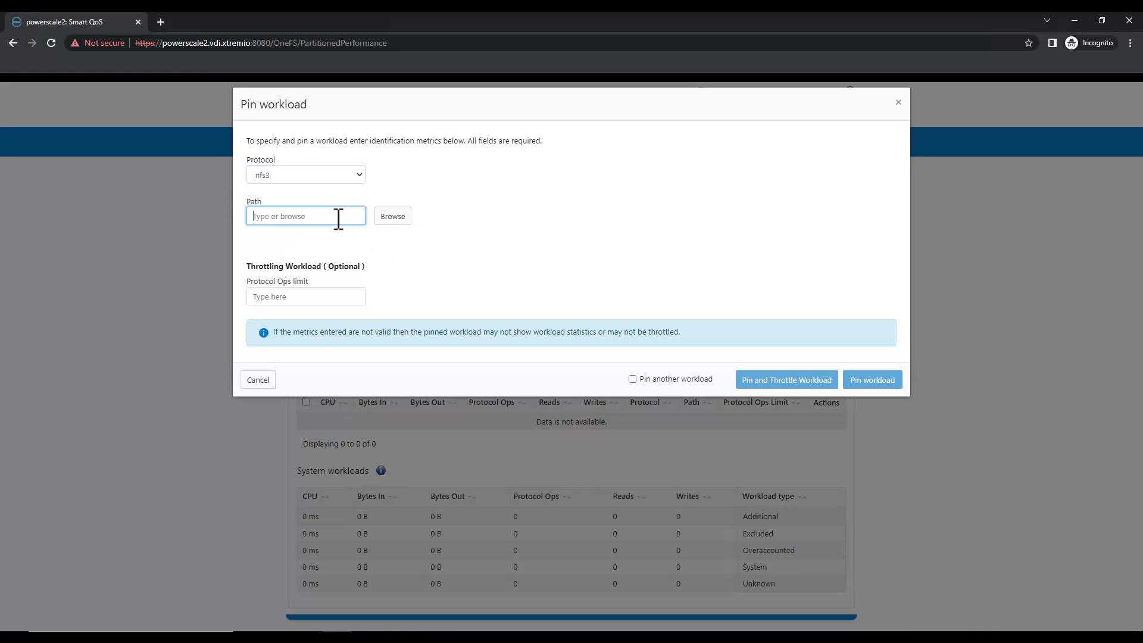
{"action": "left_click", "coordinate": [395, 218]}
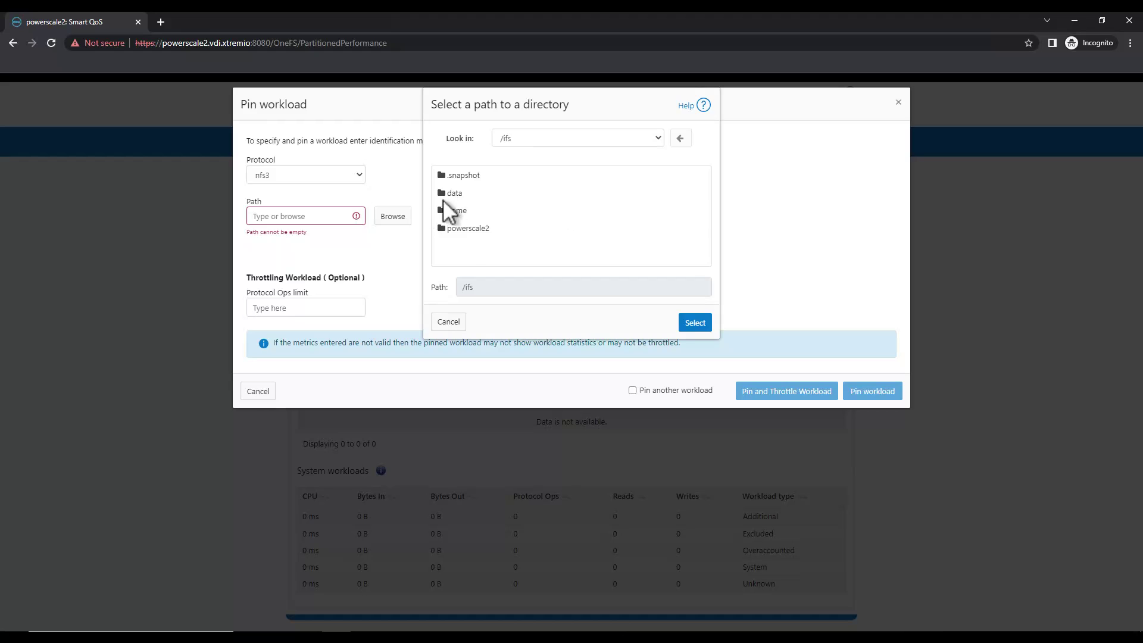
{"action": "double_click", "coordinate": [464, 230]}
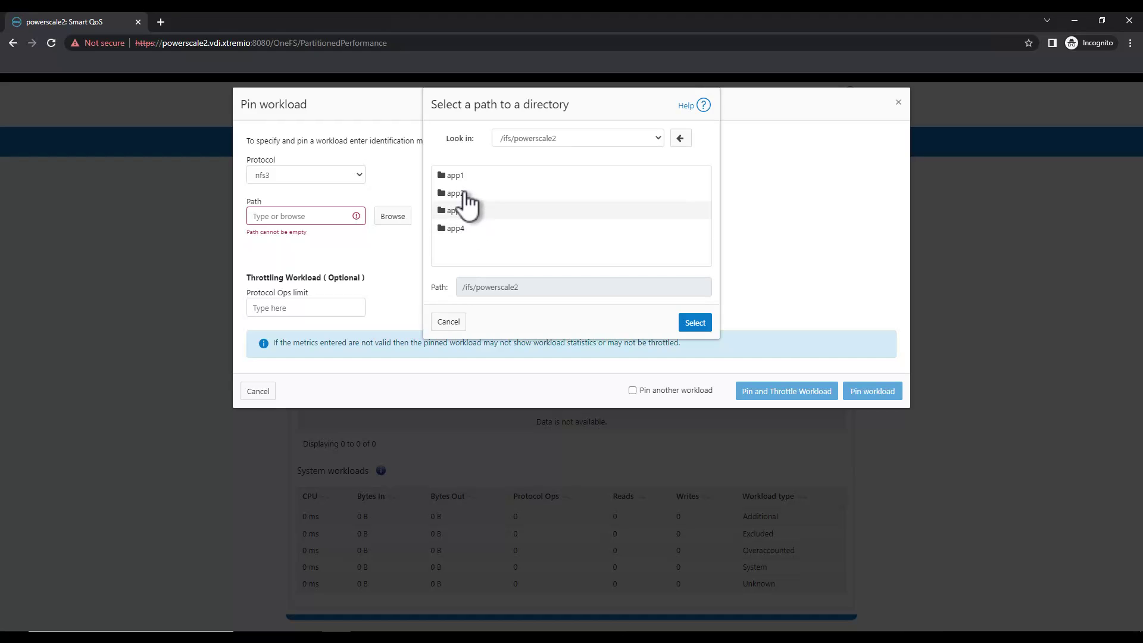
{"action": "left_click", "coordinate": [456, 175]}
{"action": "left_click", "coordinate": [695, 323]}
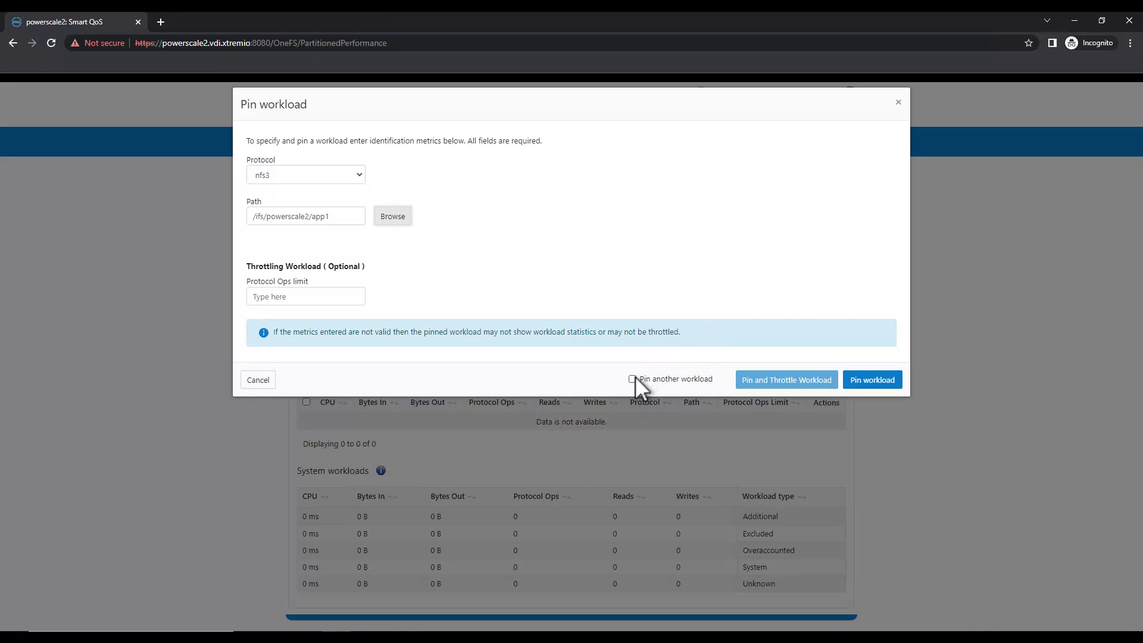
{"action": "left_click", "coordinate": [633, 378]}
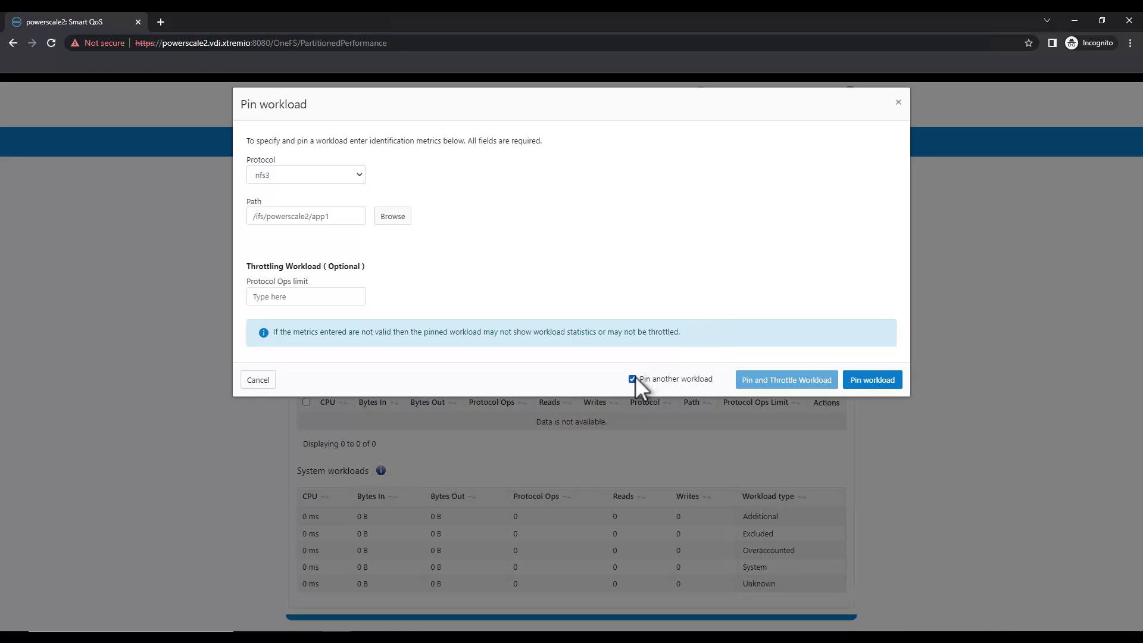
{"action": "left_click", "coordinate": [892, 385]}
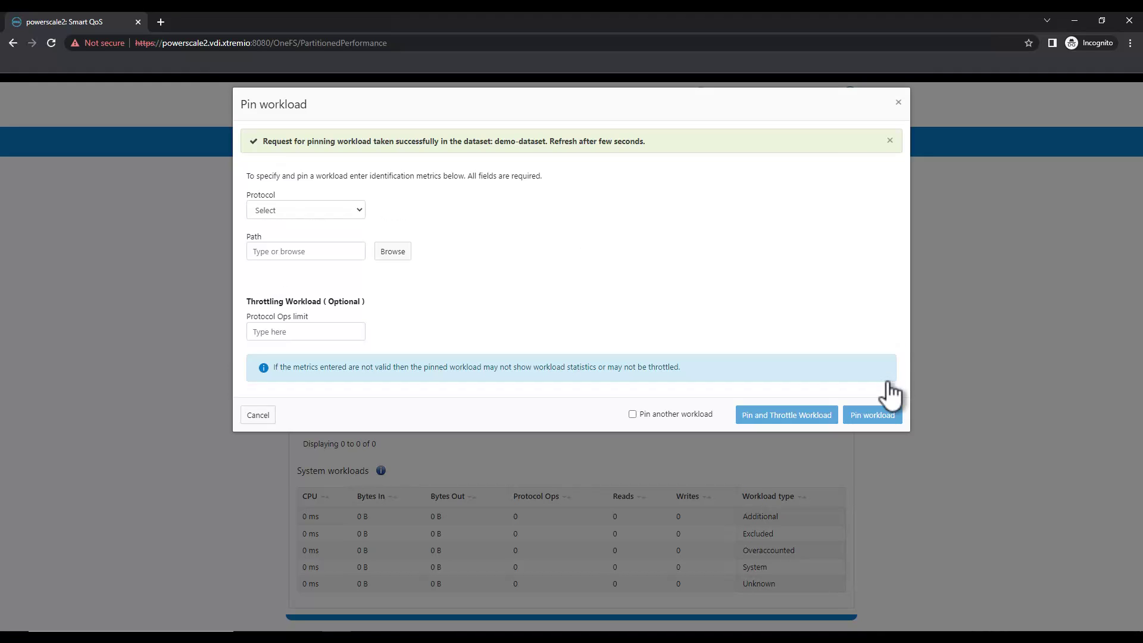
Pin an nfs3 workload for the path /ifs/powerscale2/app2, keeping the option to pin another workload enabled.
{"action": "left_click", "coordinate": [341, 208]}
{"action": "left_click", "coordinate": [265, 257]}
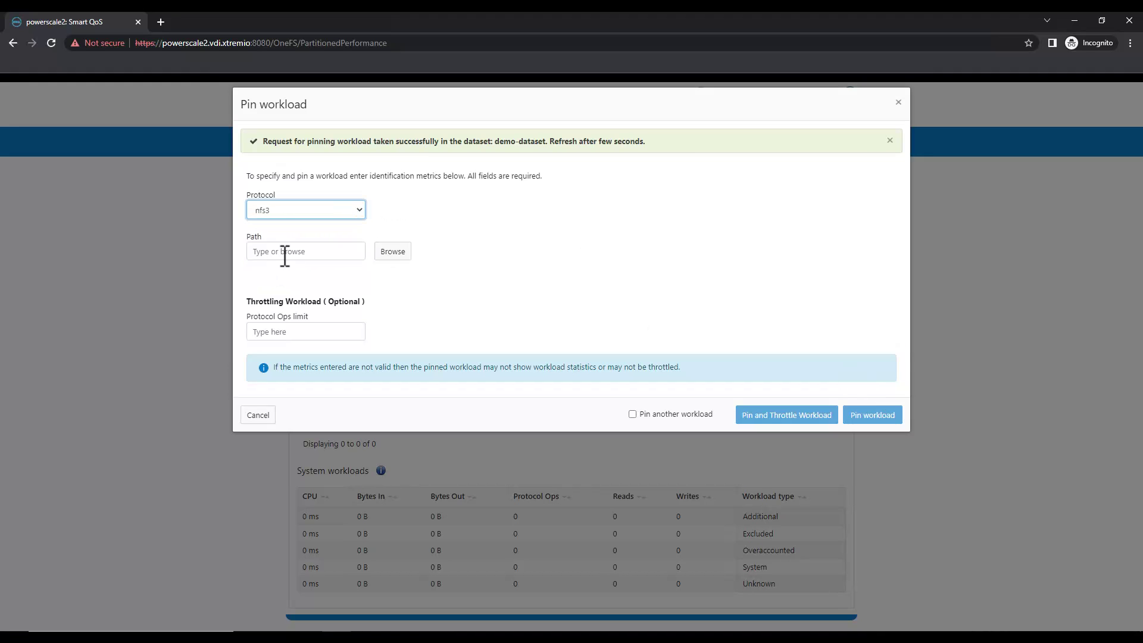
{"action": "left_click", "coordinate": [393, 251]}
{"action": "left_click", "coordinate": [459, 196]}
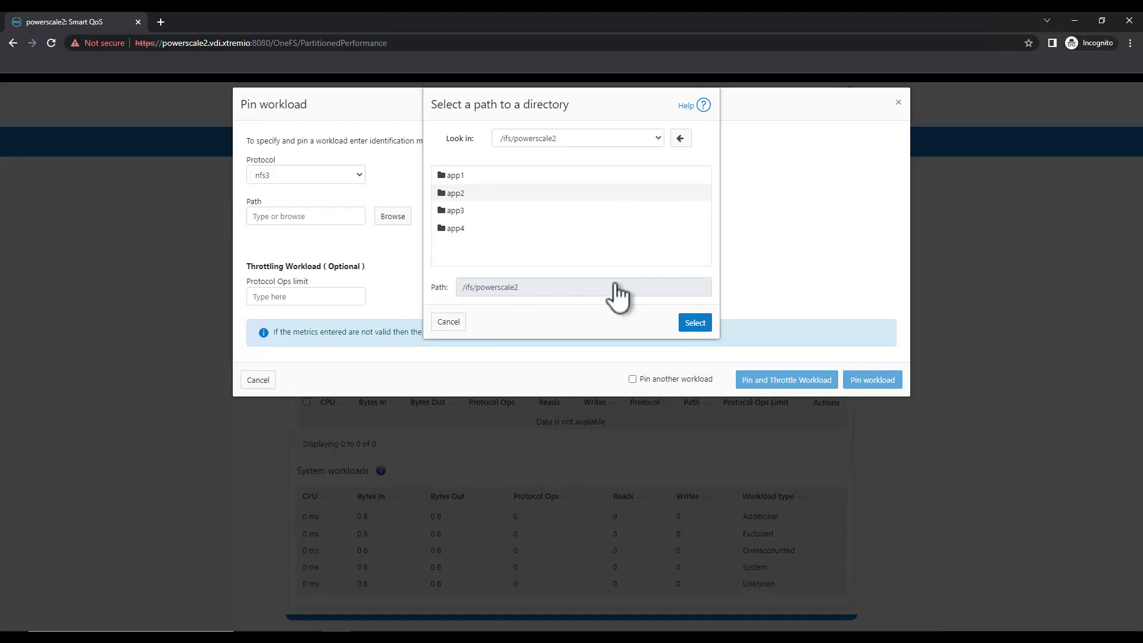
{"action": "left_click", "coordinate": [695, 325]}
{"action": "left_click", "coordinate": [633, 379]}
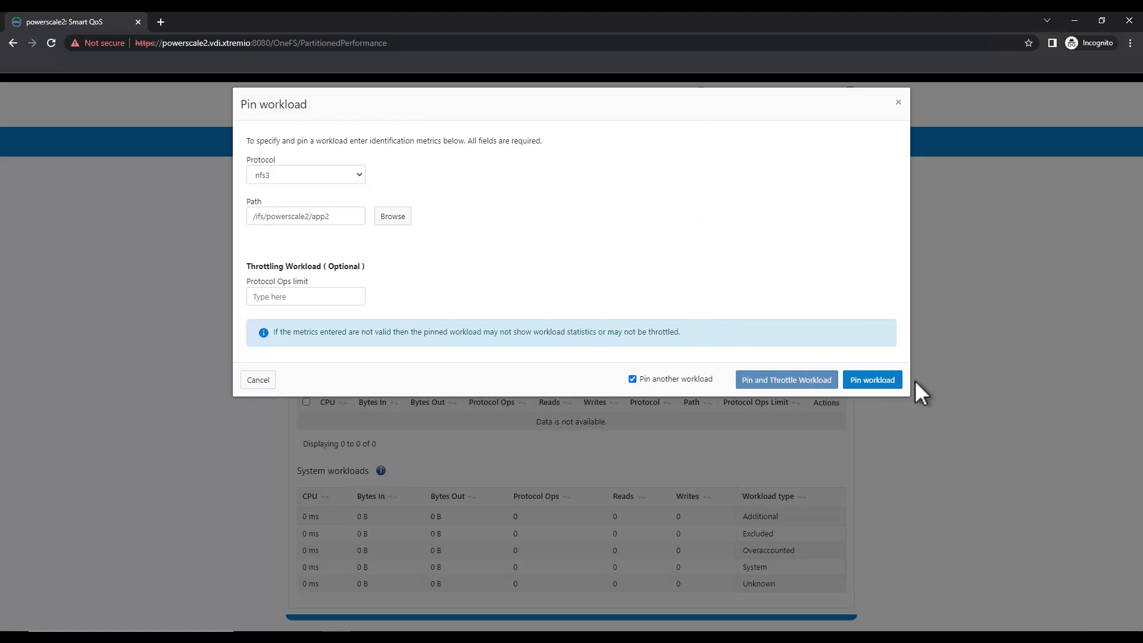
{"action": "left_click", "coordinate": [881, 381]}
Pin an nfs3 workload for the path /ifs/powerscale2/app3, keeping the option to pin another workload enabled.
{"action": "left_click", "coordinate": [326, 212]}
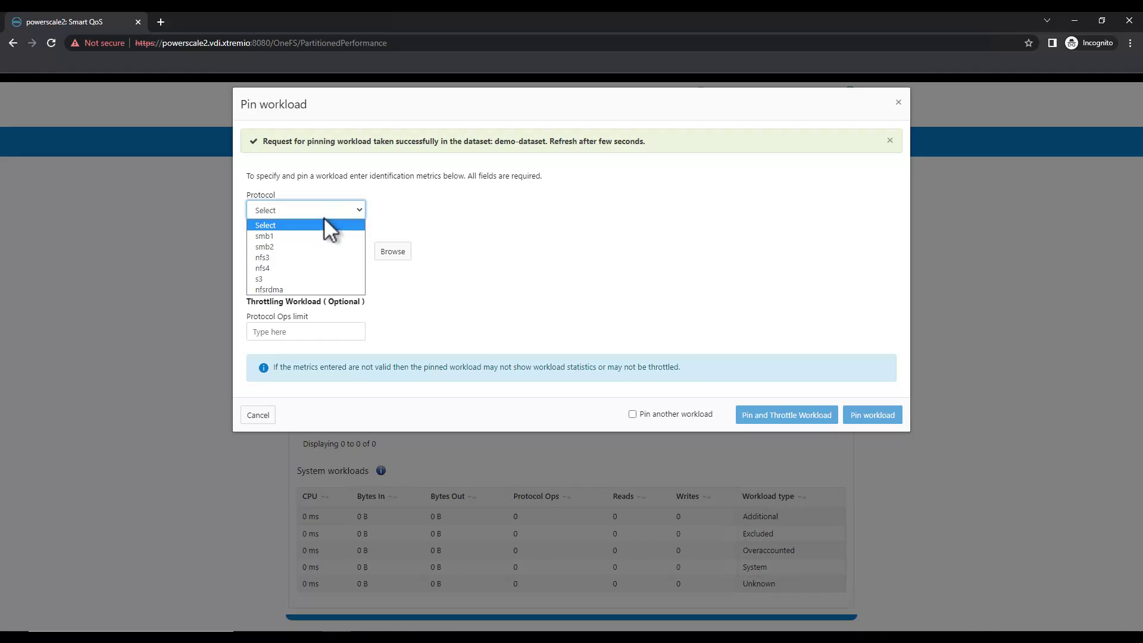
{"action": "left_click", "coordinate": [277, 262]}
{"action": "left_click", "coordinate": [385, 251]}
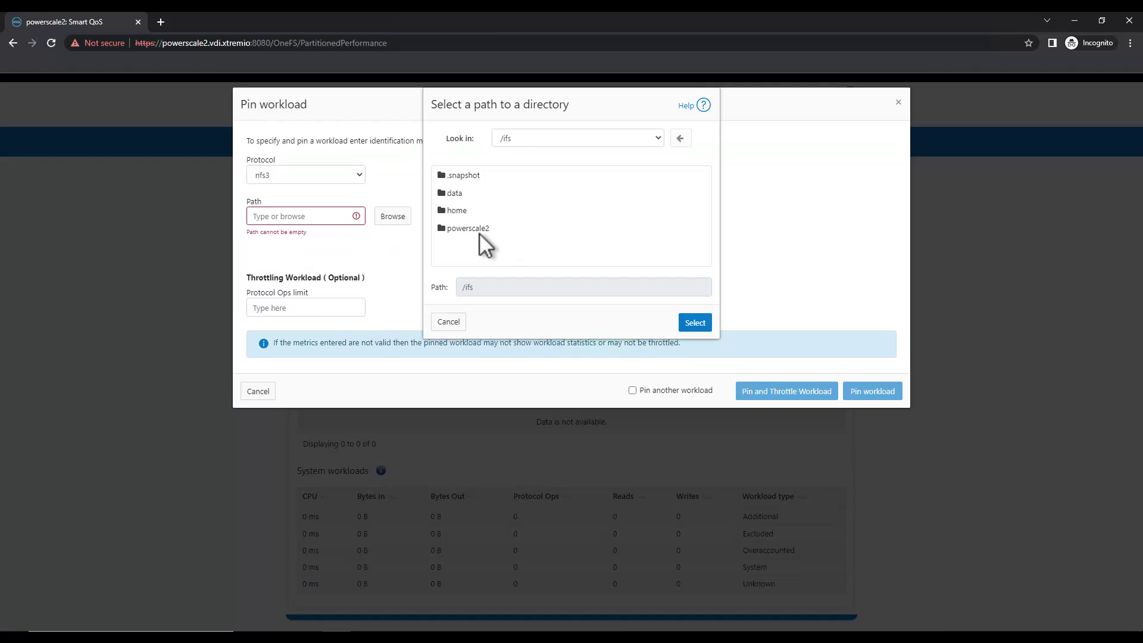
{"action": "double_click", "coordinate": [478, 234]}
{"action": "left_click", "coordinate": [464, 210]}
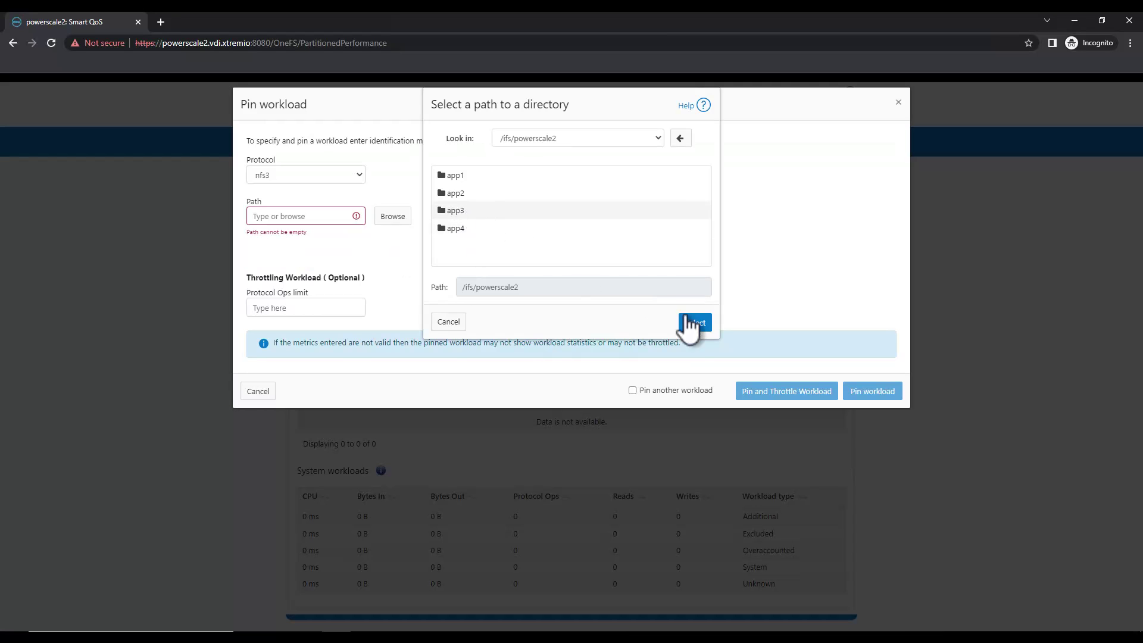
{"action": "left_click", "coordinate": [694, 322]}
{"action": "left_click", "coordinate": [633, 379]}
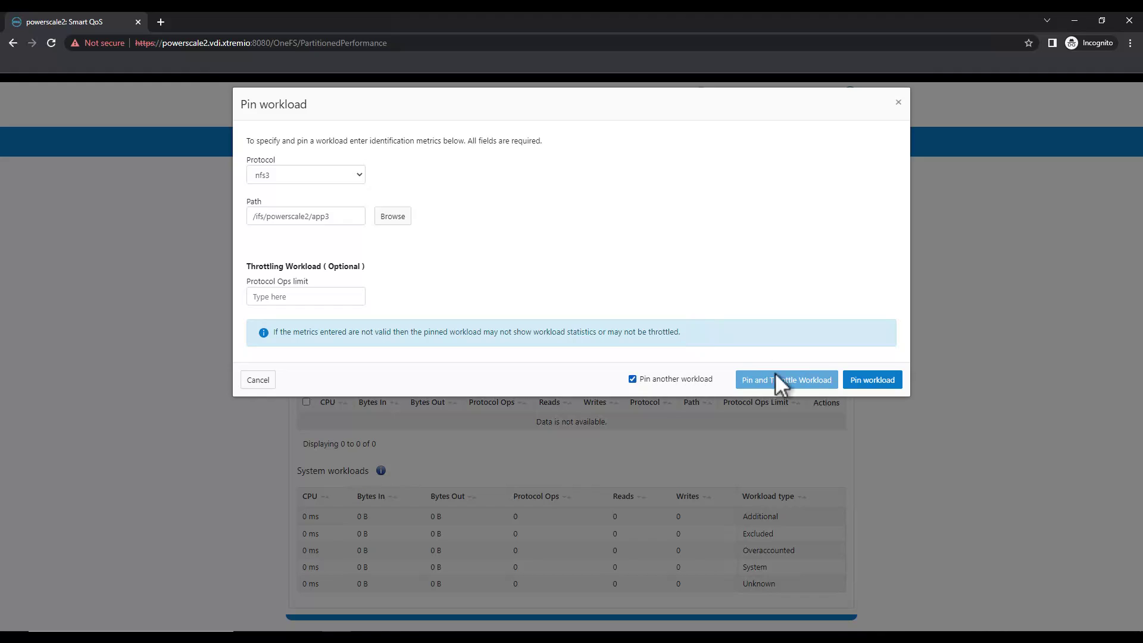
{"action": "left_click", "coordinate": [883, 382]}
Pin a final nfs3 workload for the path /ifs/powerscale2/app4 without pinning another one.
{"action": "left_click", "coordinate": [359, 210]}
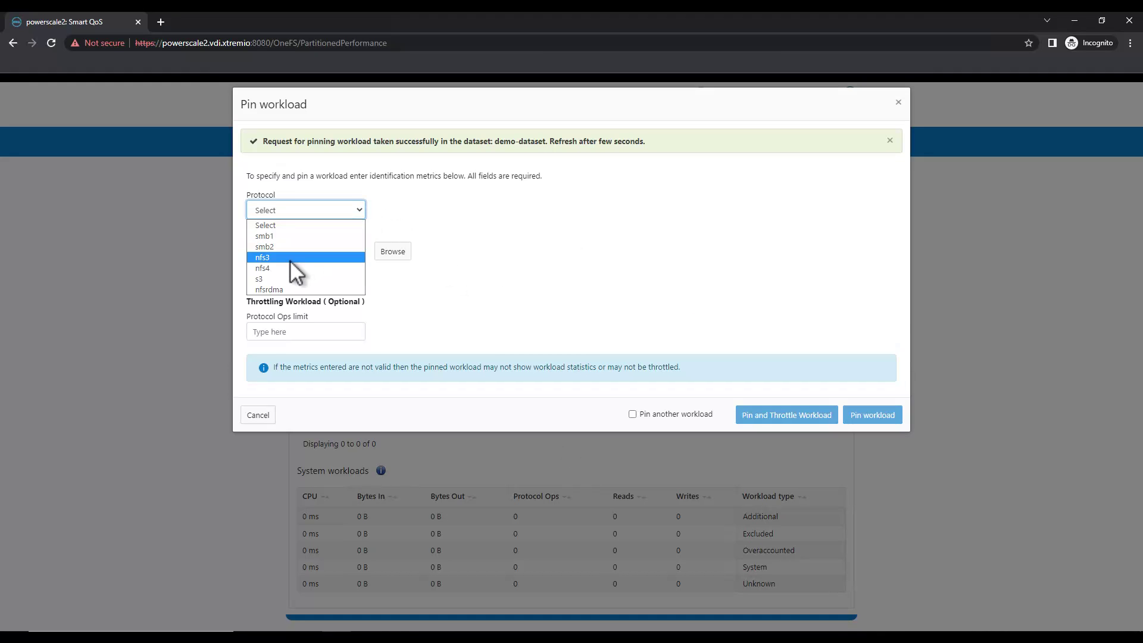
{"action": "left_click", "coordinate": [280, 232]}
{"action": "left_click", "coordinate": [390, 251]}
{"action": "double_click", "coordinate": [447, 228]}
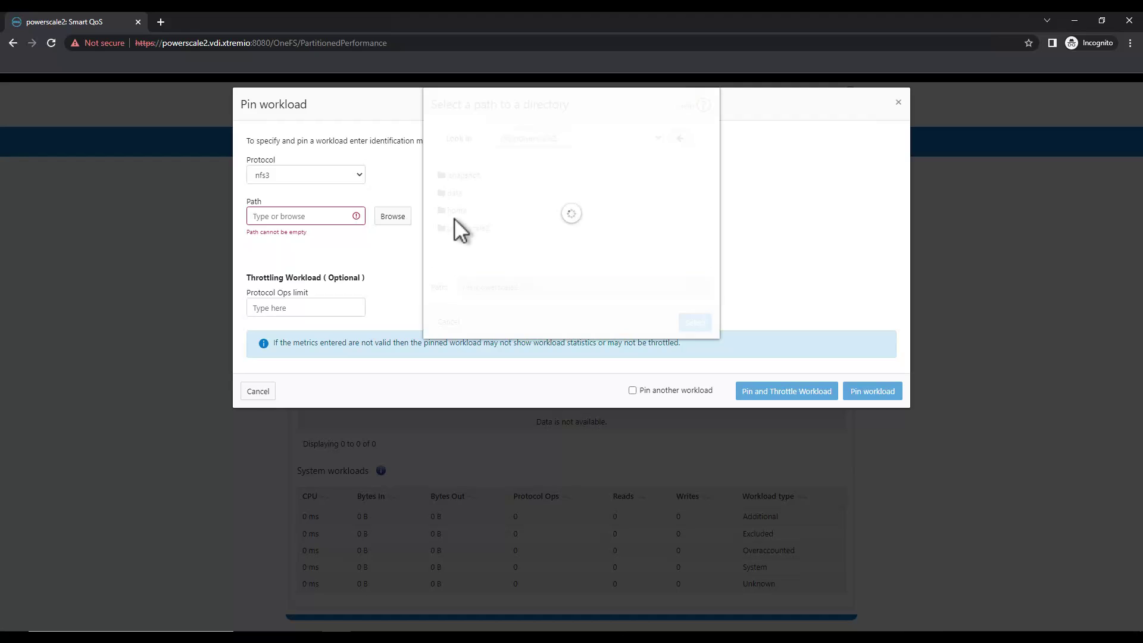
{"action": "left_click", "coordinate": [456, 210]}
{"action": "key", "text": "Down"}
{"action": "left_click", "coordinate": [693, 327]}
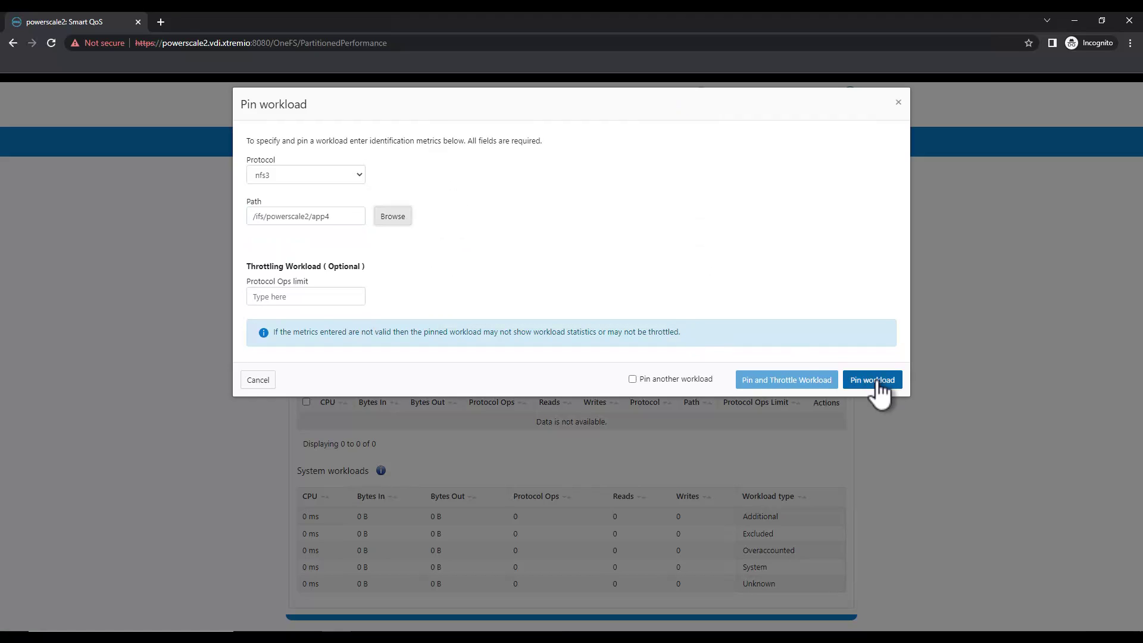
{"action": "left_click", "coordinate": [875, 391]}
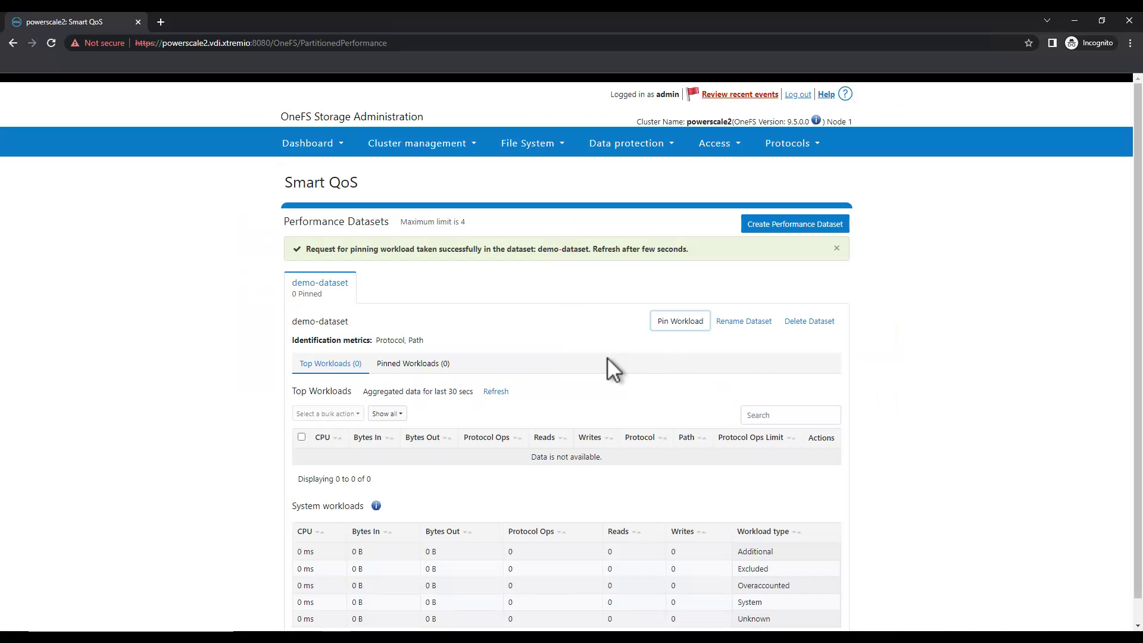
Refresh the top workloads of demo-dataset and examine the CPU, throughput and protocol ops statistics for each app path.
{"action": "scroll", "coordinate": [607, 357], "scroll_direction": "down", "scroll_amount": 1}
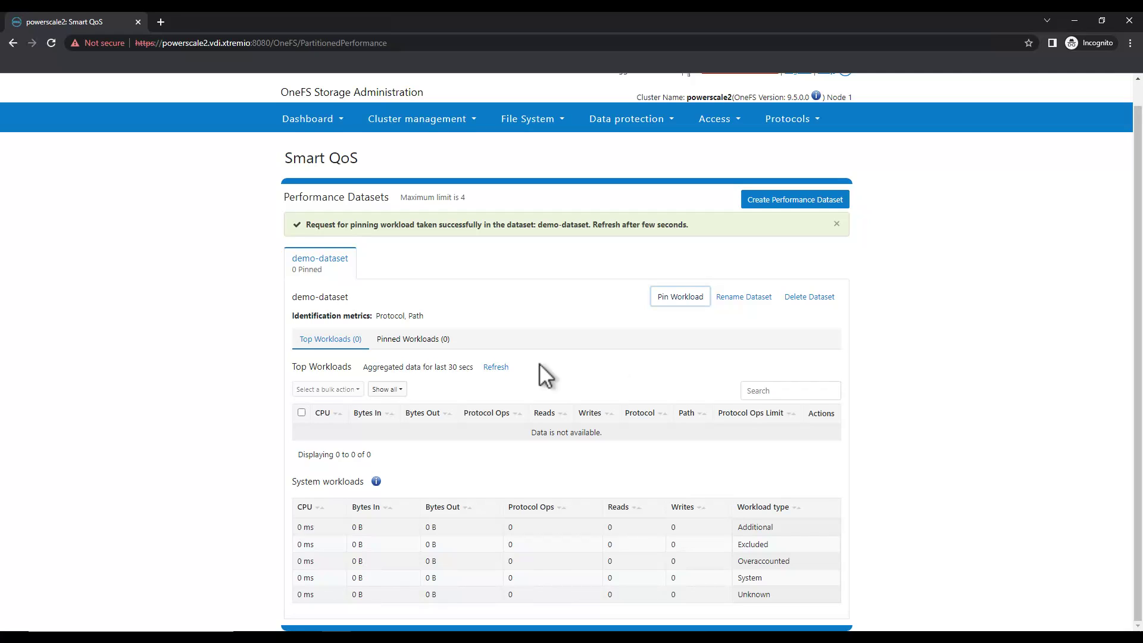
{"action": "left_click", "coordinate": [499, 368]}
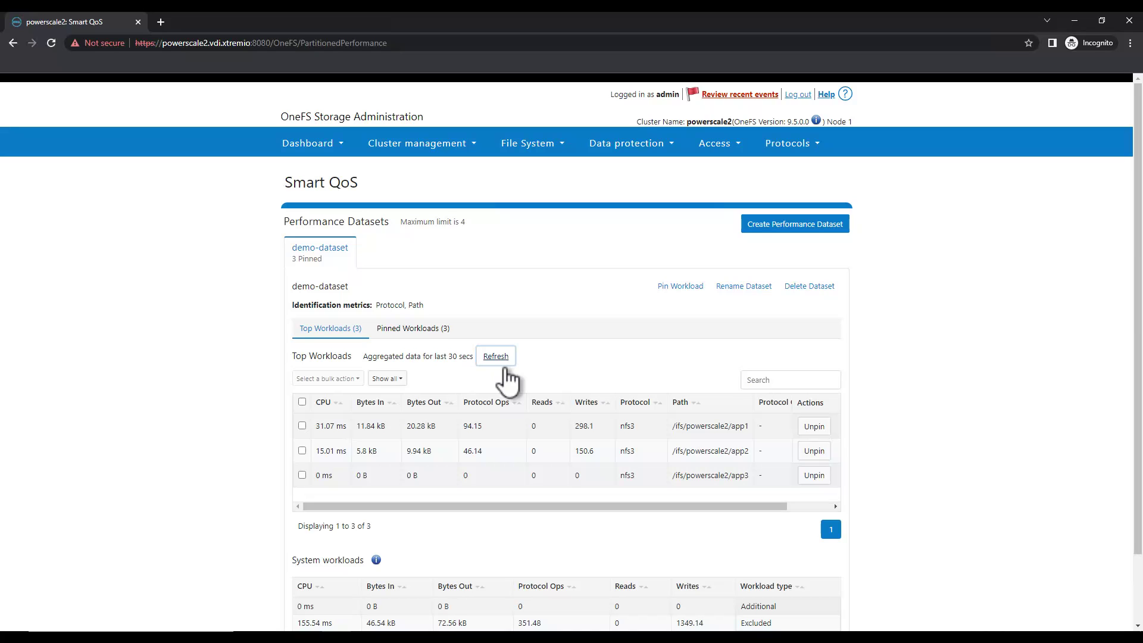
{"action": "scroll", "coordinate": [508, 380], "scroll_direction": "down", "scroll_amount": 2}
{"action": "left_click", "coordinate": [499, 267]}
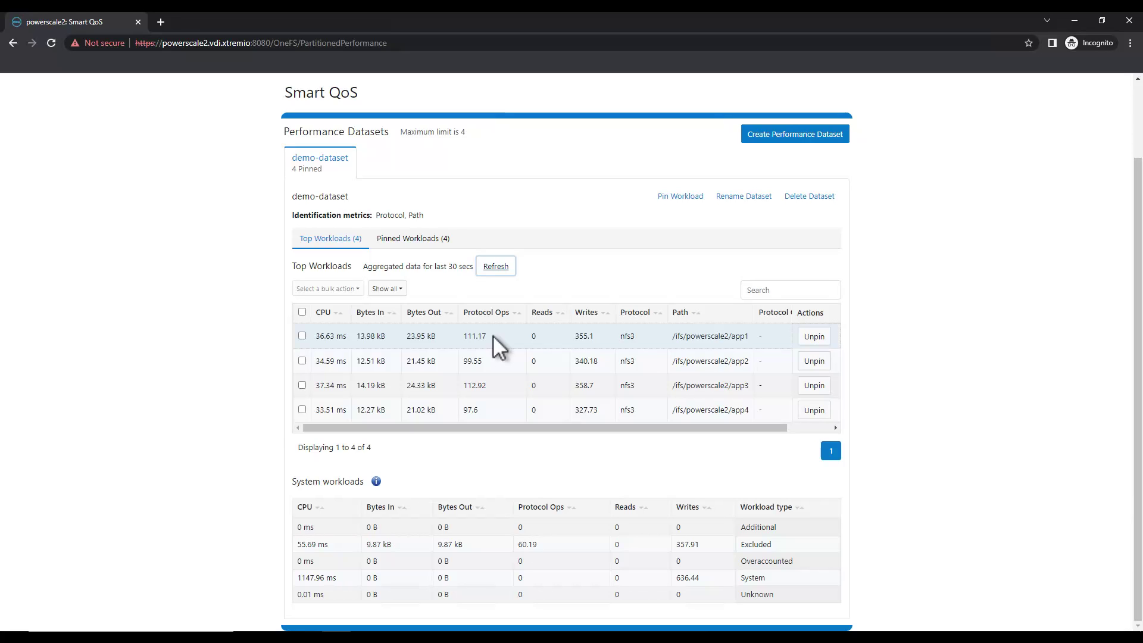
{"action": "left_click", "coordinate": [487, 268]}
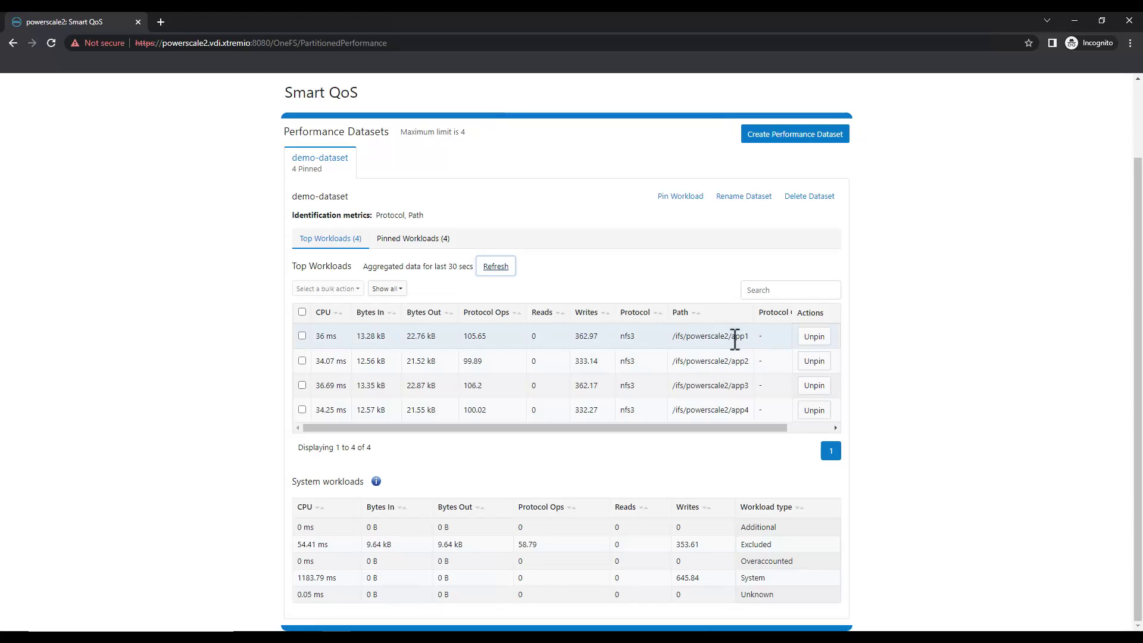
{"action": "left_click_drag", "start_coordinate": [731, 335], "coordinate": [746, 335]}
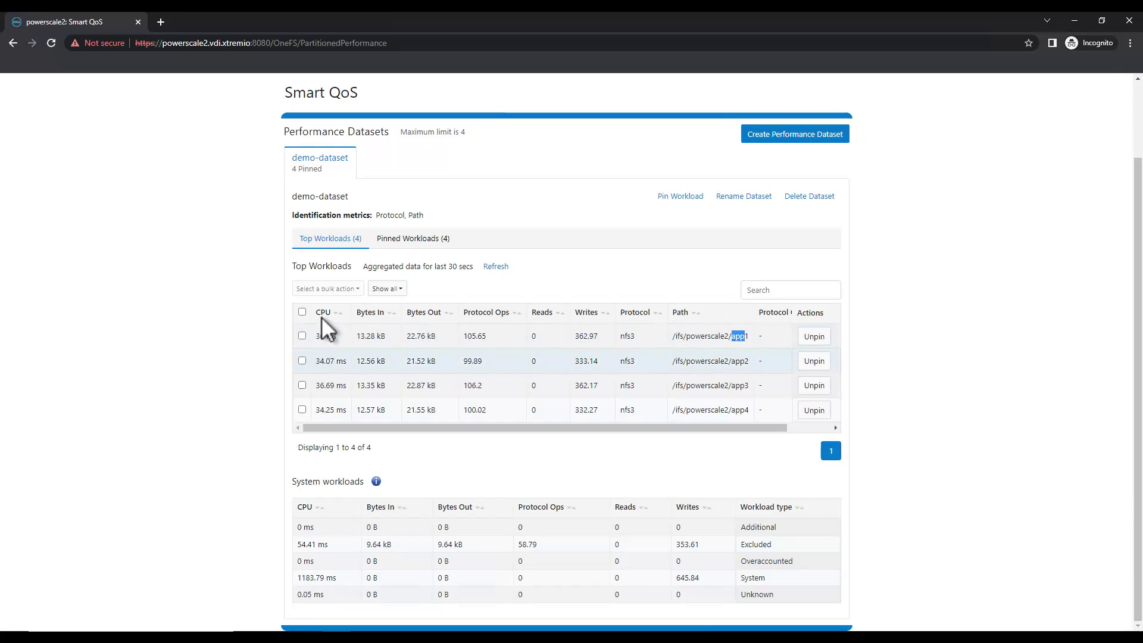
Throttle the pinned app2, app3 and app4 workloads together with a bulk action, setting a Protocol Ops limit of 10.
{"action": "left_click", "coordinate": [427, 241]}
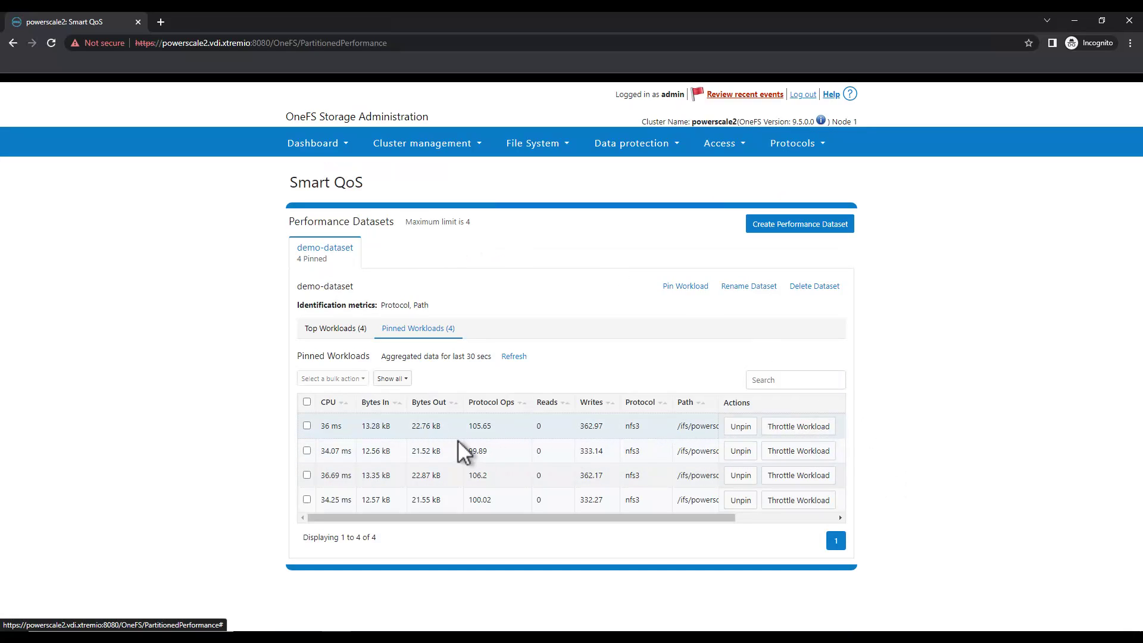
{"action": "left_click", "coordinate": [307, 450]}
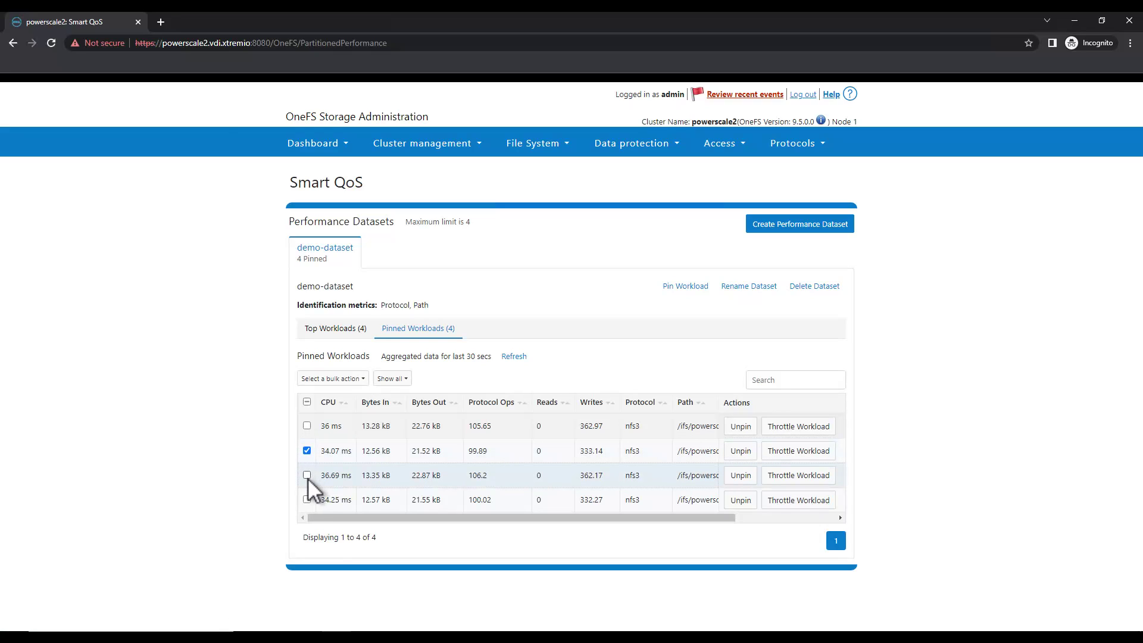
{"action": "left_click", "coordinate": [307, 475]}
{"action": "left_click", "coordinate": [307, 500]}
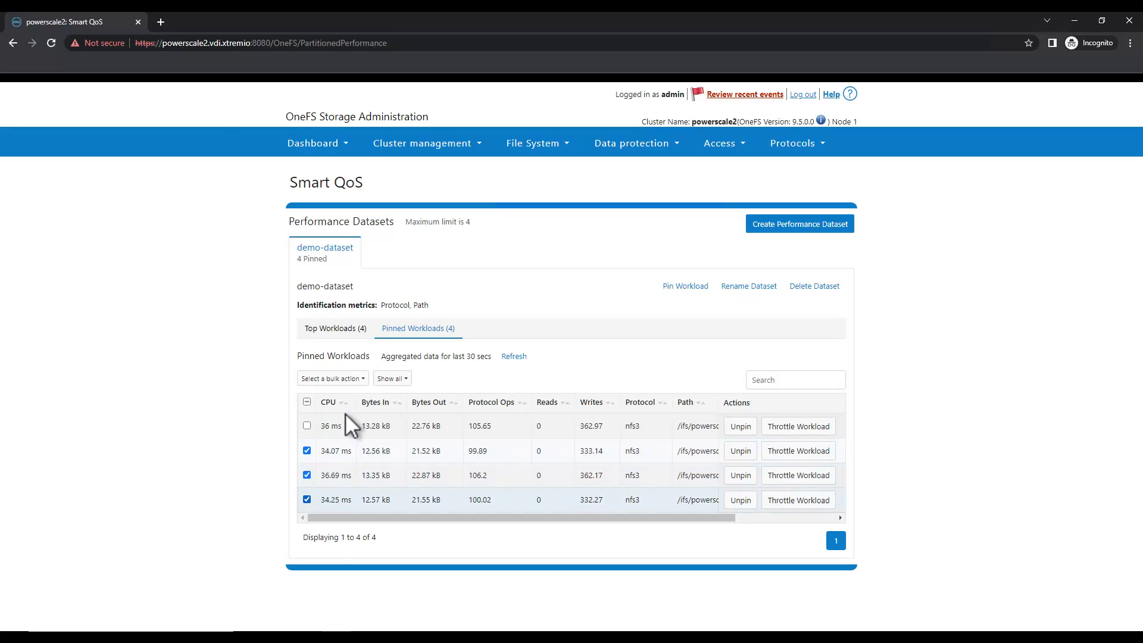
{"action": "left_click", "coordinate": [346, 379]}
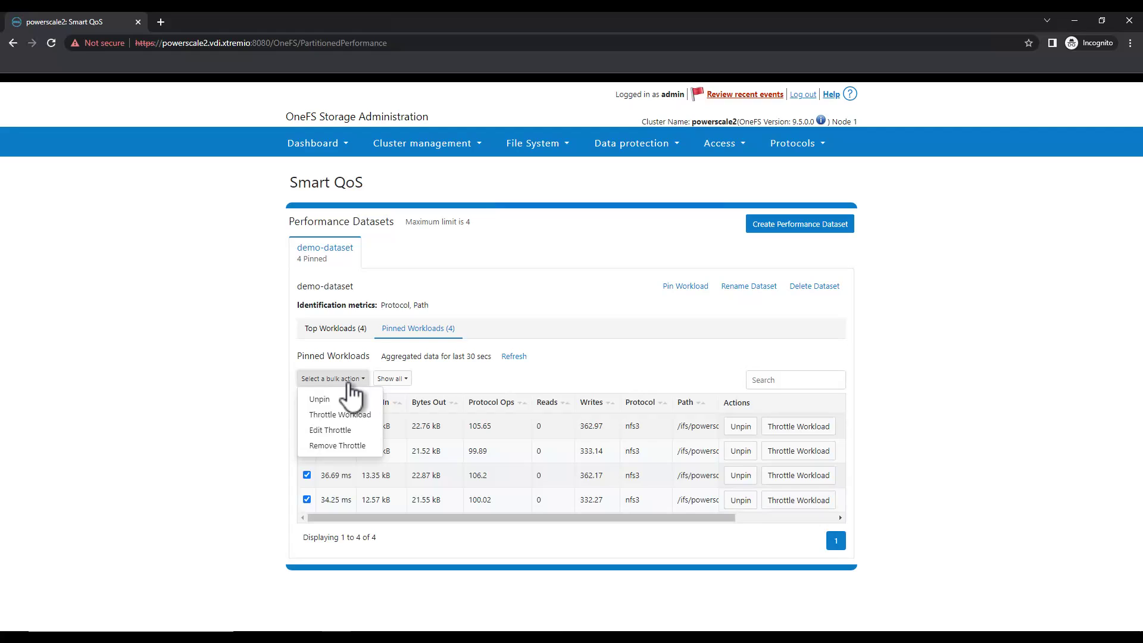
{"action": "left_click", "coordinate": [344, 415]}
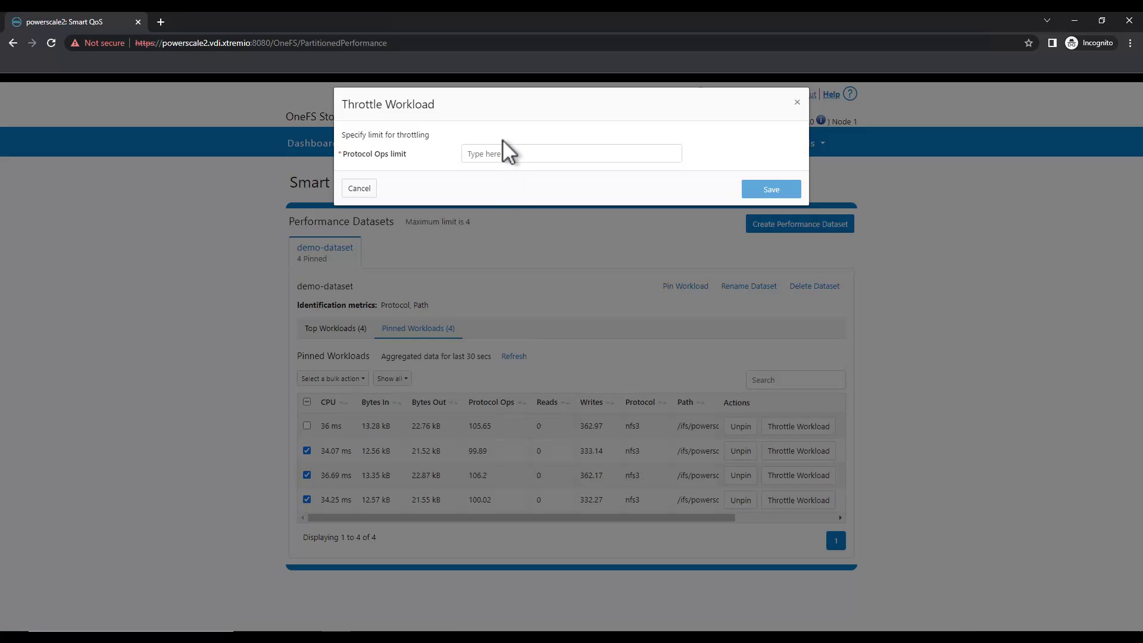
{"action": "left_click", "coordinate": [500, 159]}
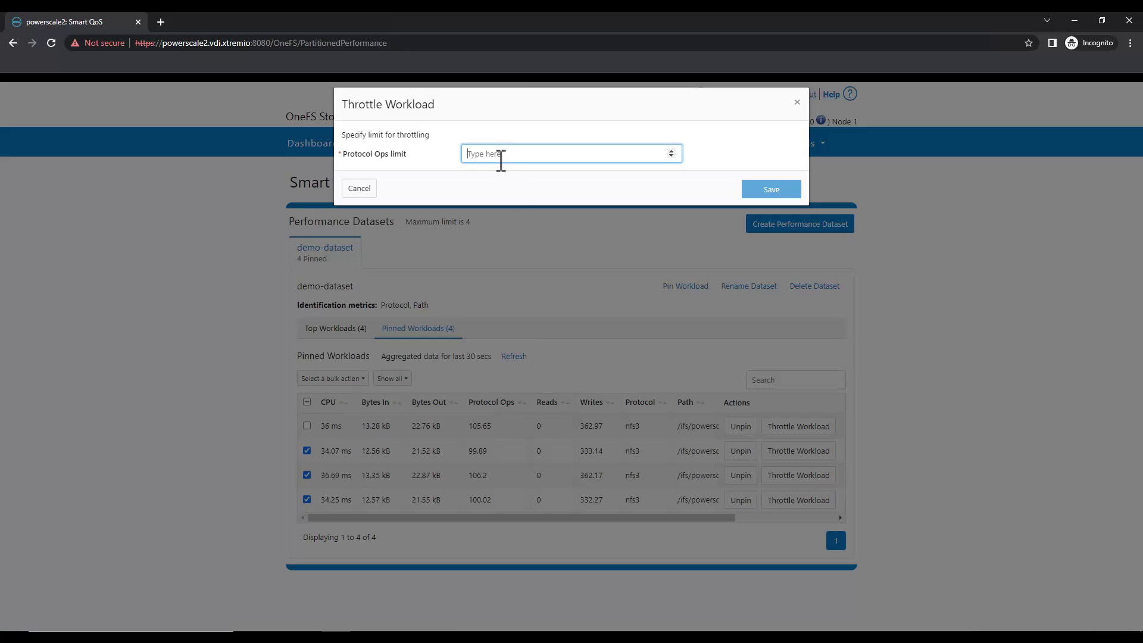
{"action": "type", "text": "10"}
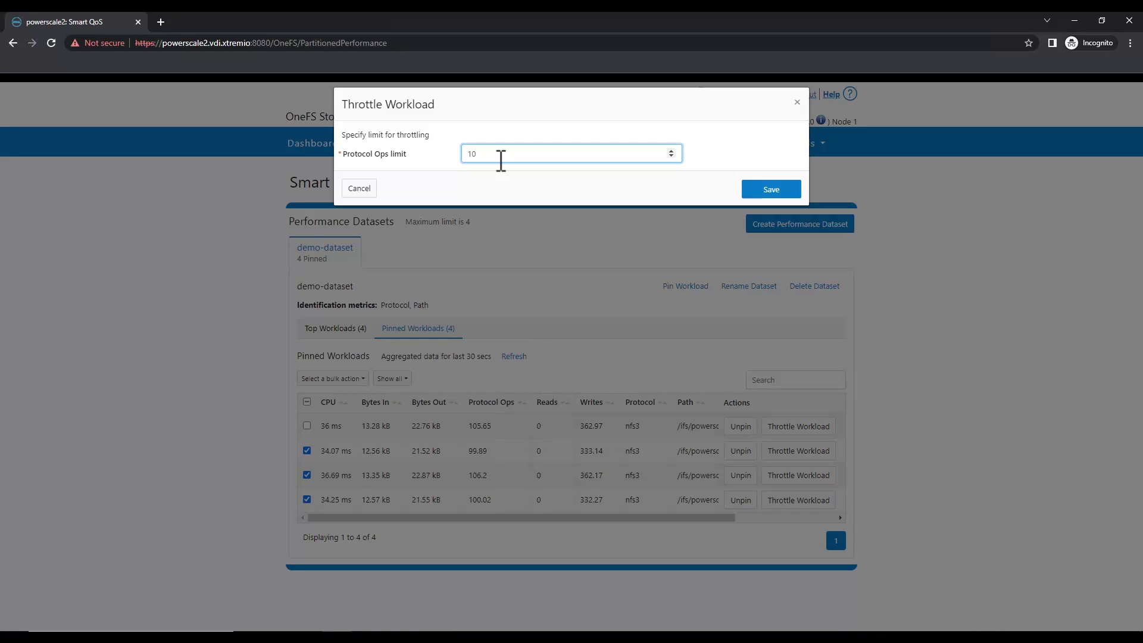
{"action": "left_click", "coordinate": [778, 191]}
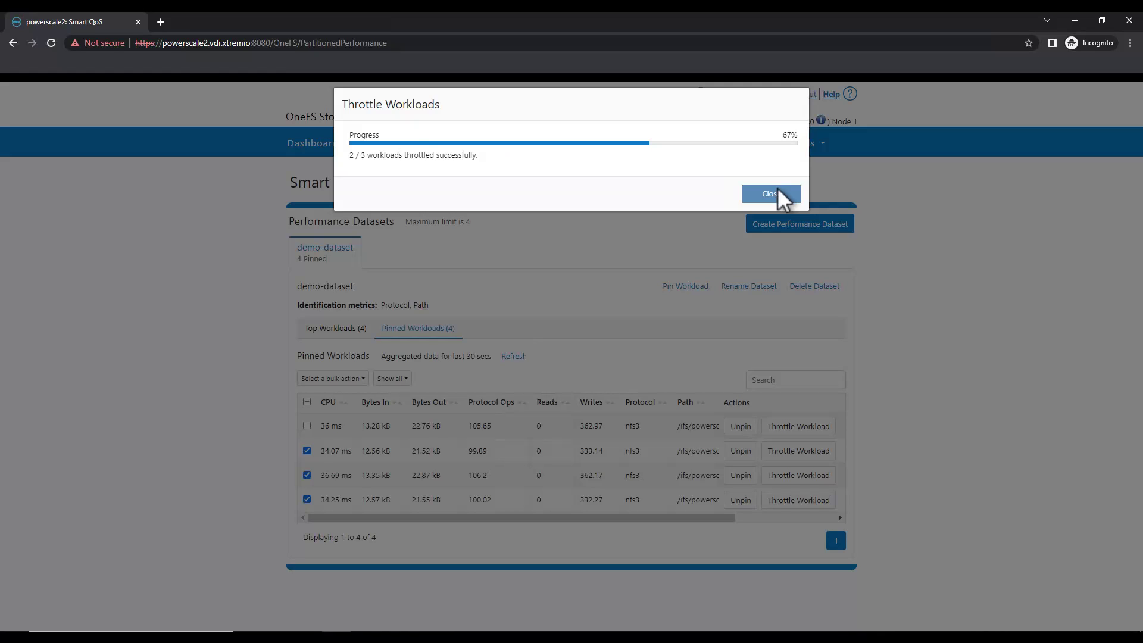
{"action": "left_click", "coordinate": [778, 191]}
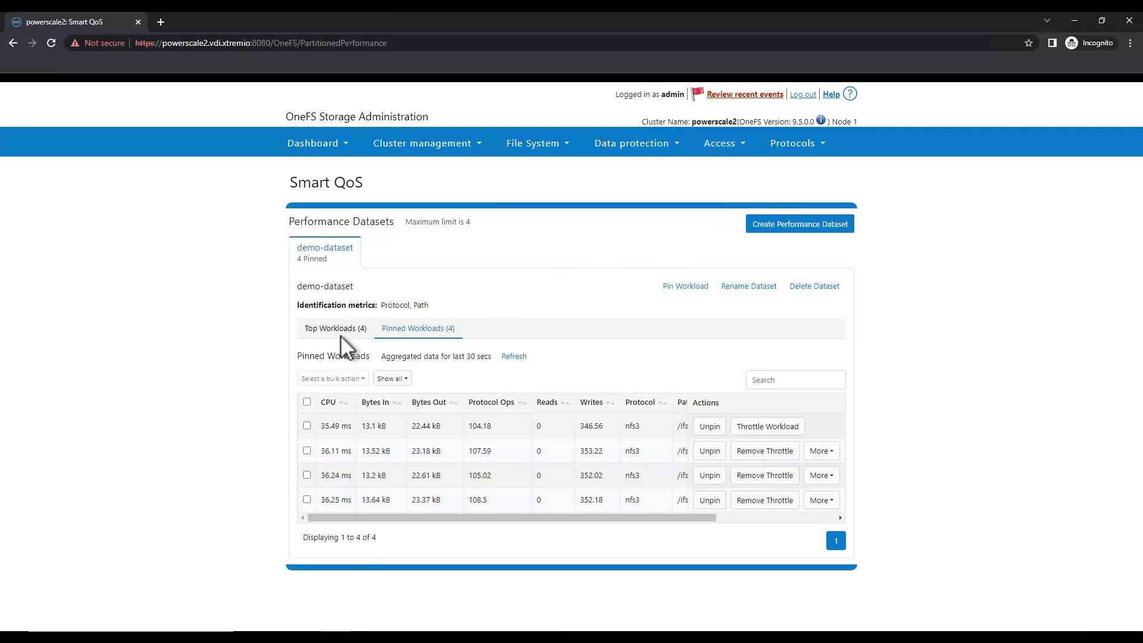
Refresh the top workloads of demo-dataset and compare the protocol ops of app1 with those of the throttled app2, app3 and app4.
{"action": "left_click", "coordinate": [342, 336]}
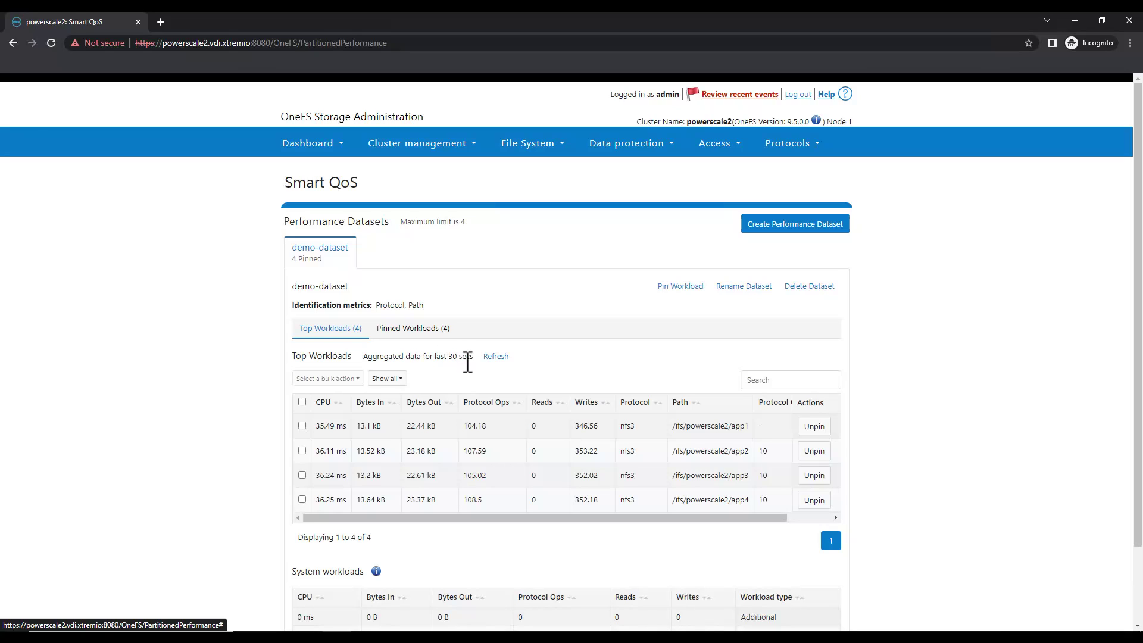
{"action": "left_click", "coordinate": [501, 356]}
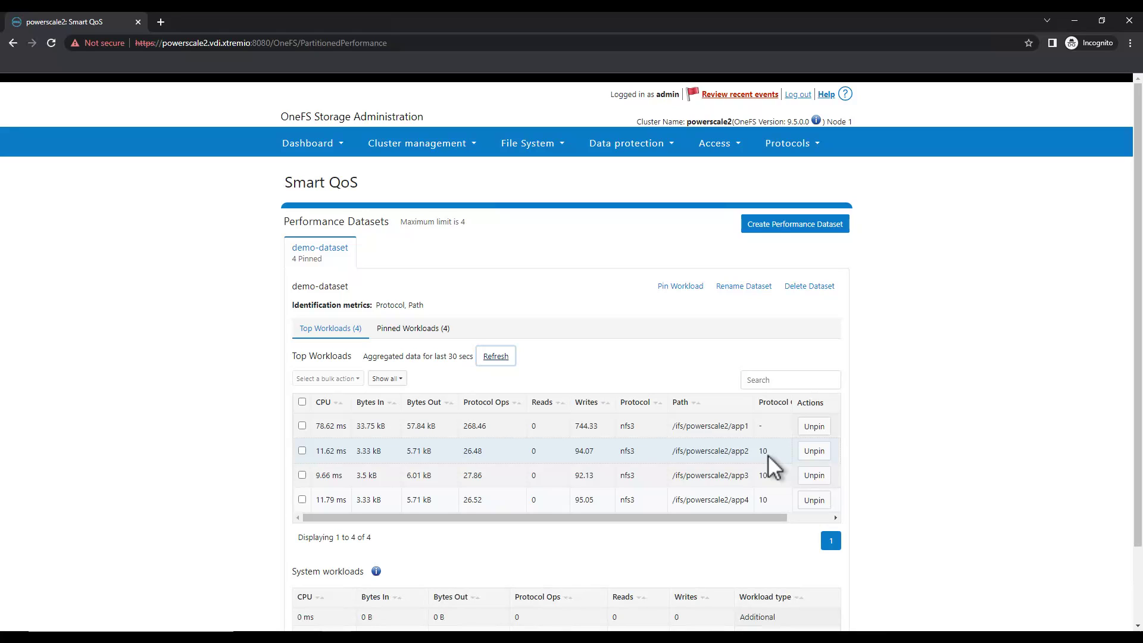
{"action": "left_click", "coordinate": [494, 357]}
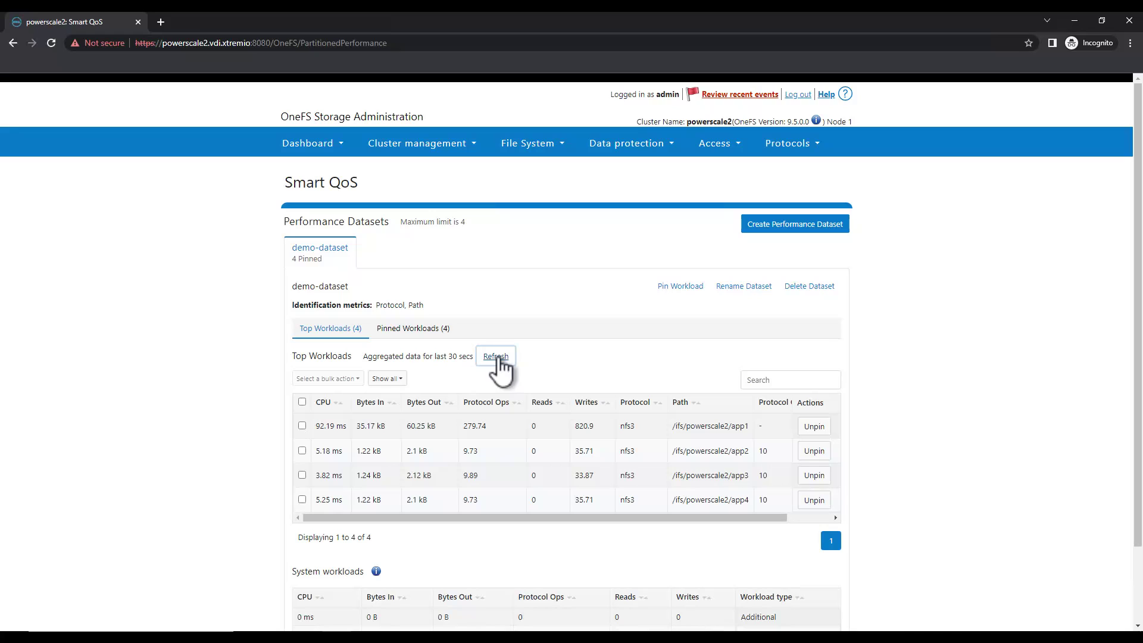